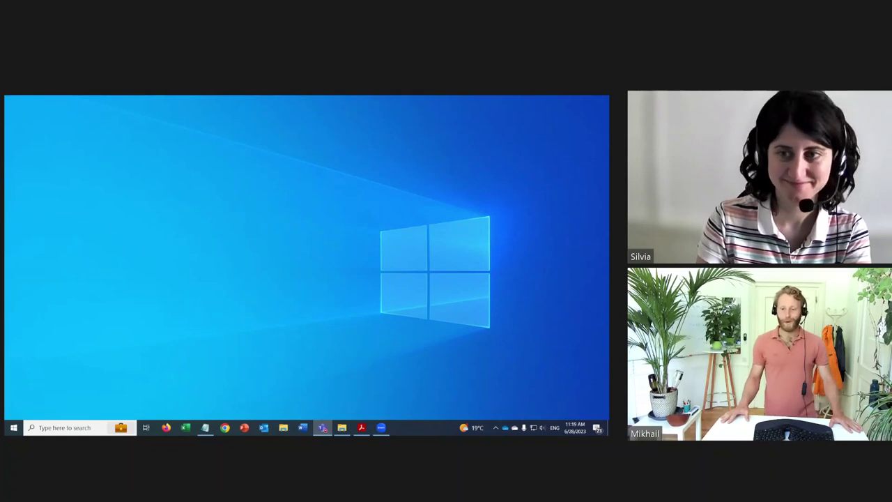
- Copy the Earth Engine code link from Notepad and load it in Firefox
left_click(205, 427)
left_click_drag(206, 161, 423, 160)
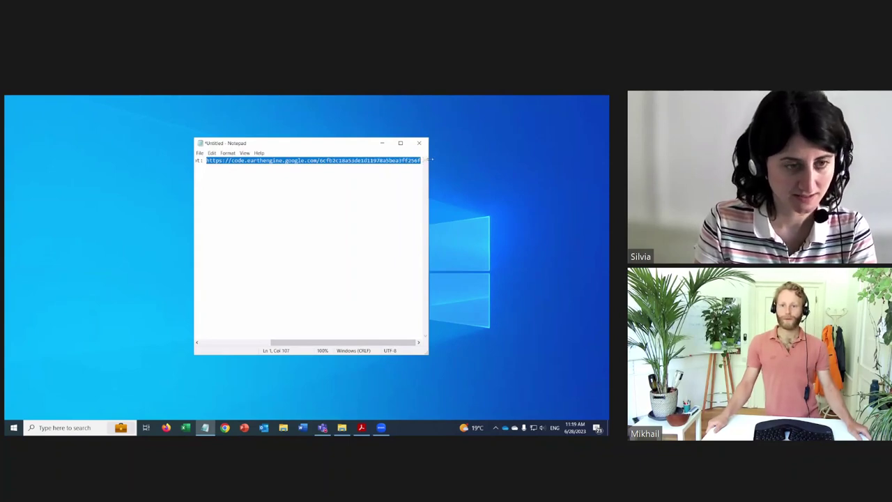
left_click(166, 427)
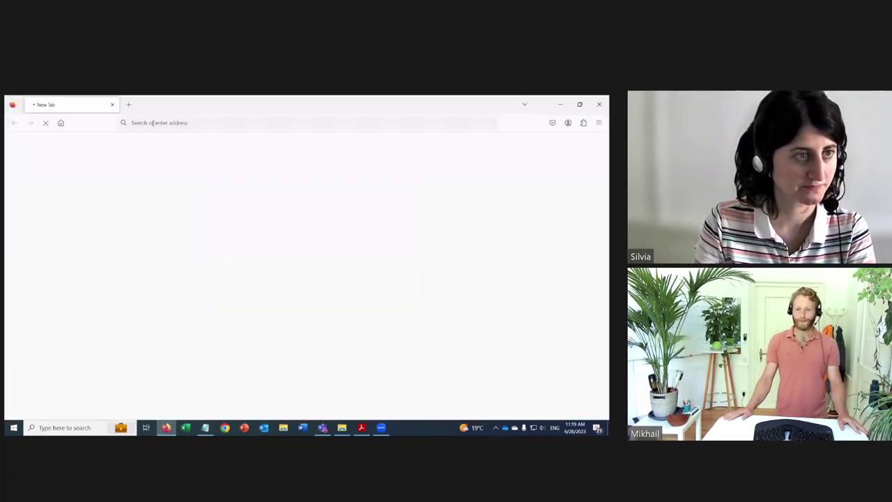
left_click(154, 124)
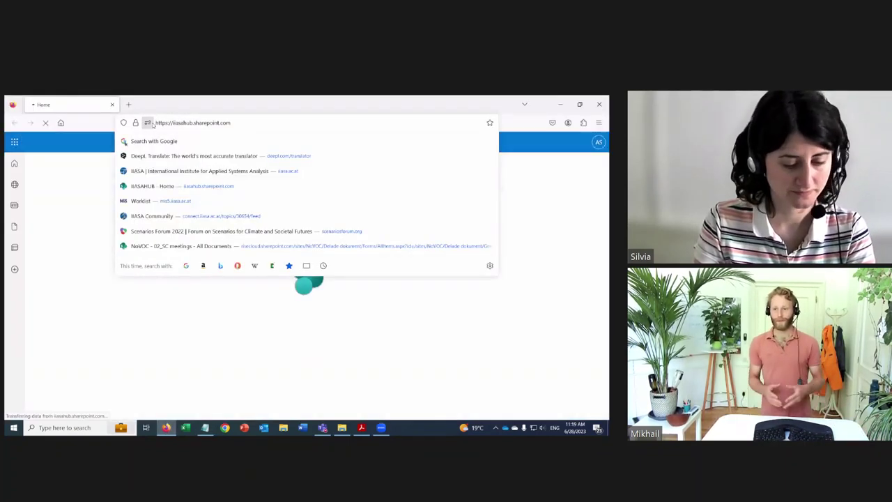
left_click_drag(155, 123, 245, 123)
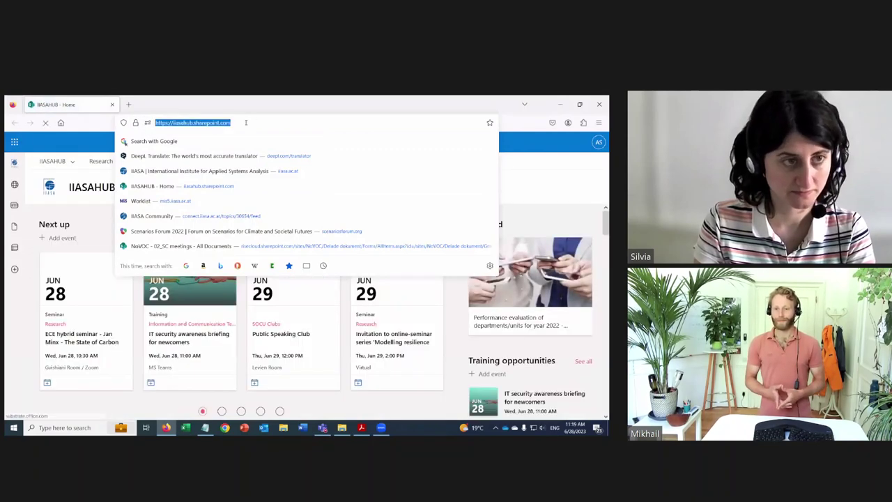
type("https://code.earthengine.google.com/6cfb2c18d3de1d11978a5be53f256f")
key("Return")
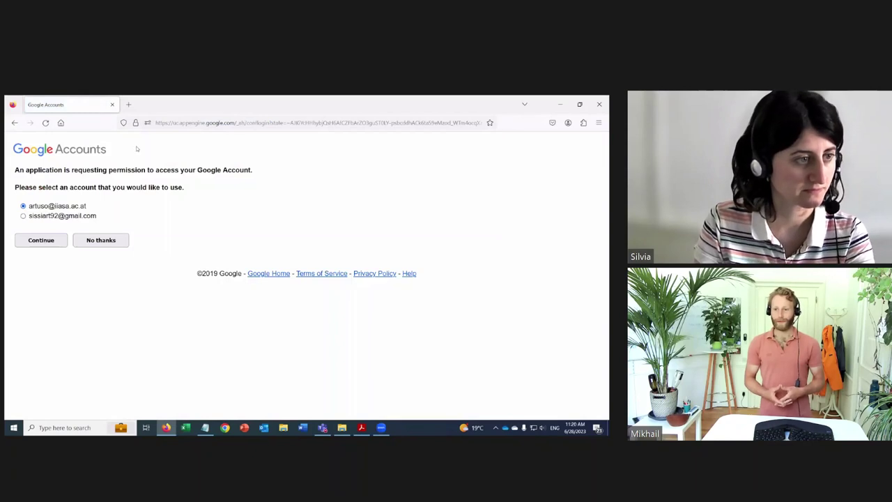
- Continue with the Google account and enlarge the code editor showing the GRACE script
left_click(48, 241)
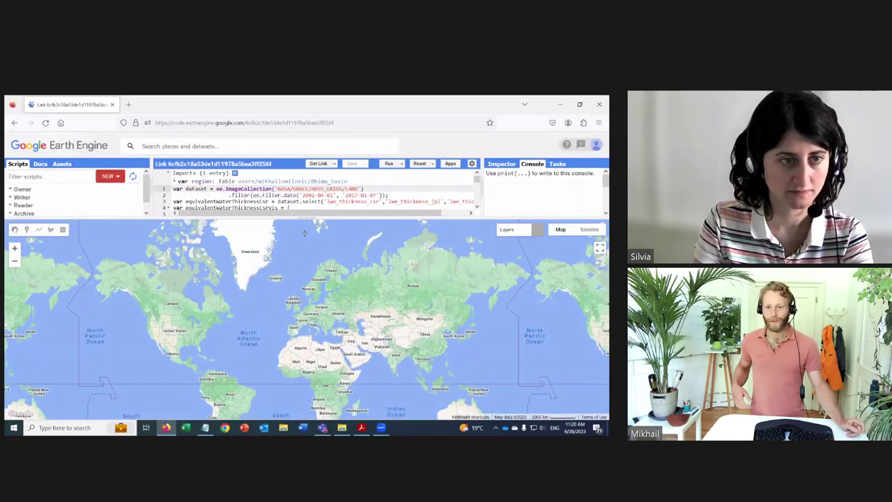
left_click_drag(304, 216, 304, 285)
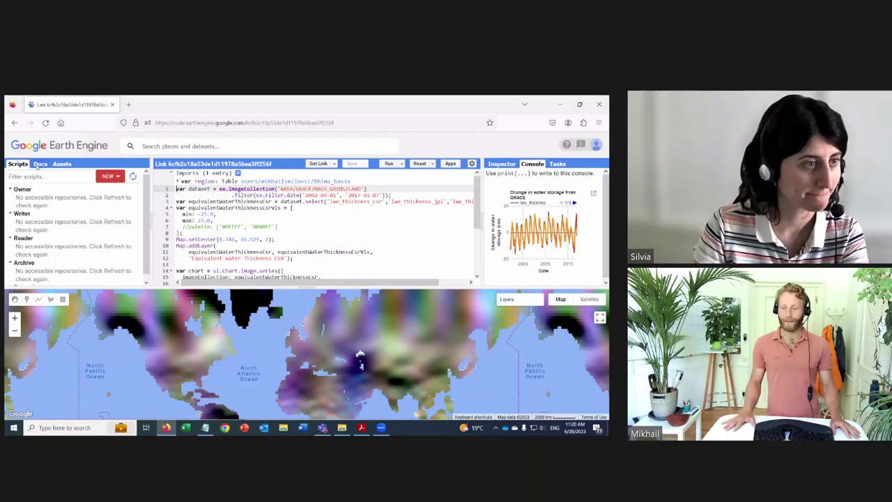
- Create a legacy home folder with the proposed username, expand it, and open the NEW asset menu
left_click(63, 164)
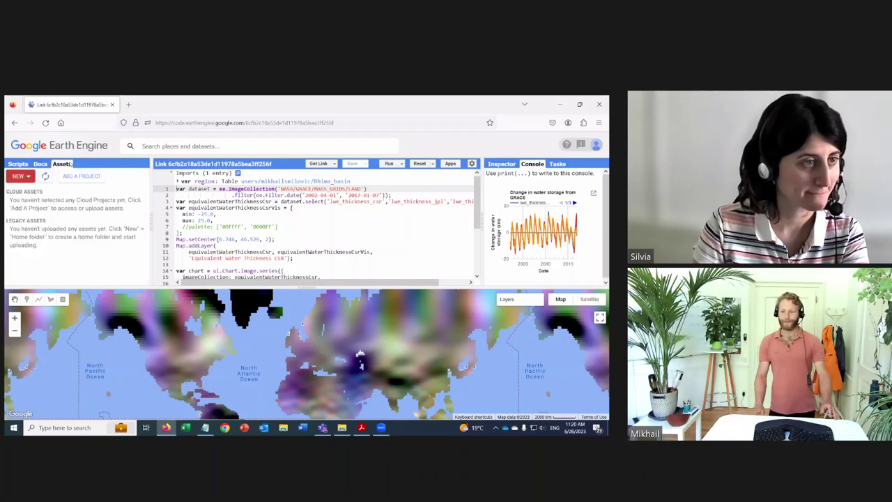
left_click(28, 178)
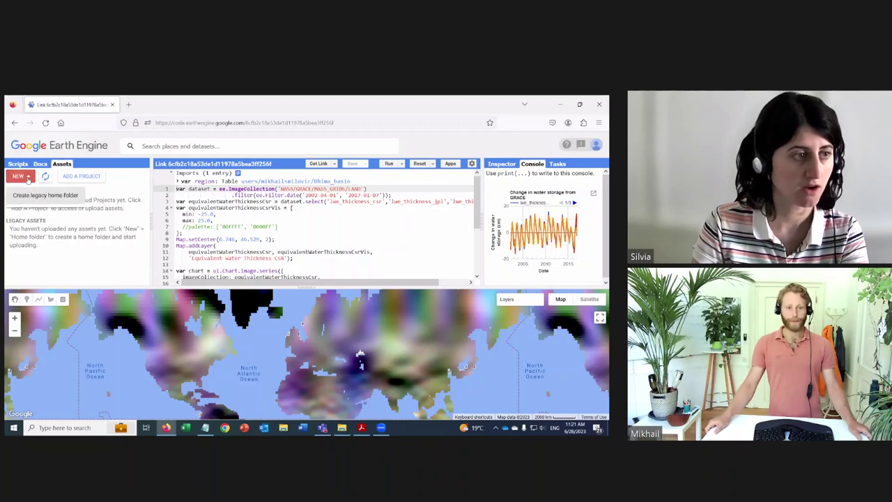
left_click(28, 199)
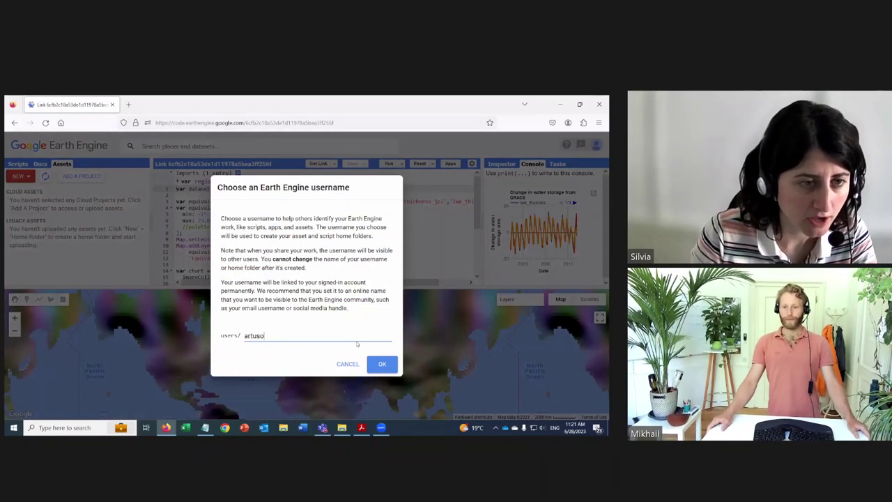
left_click(383, 363)
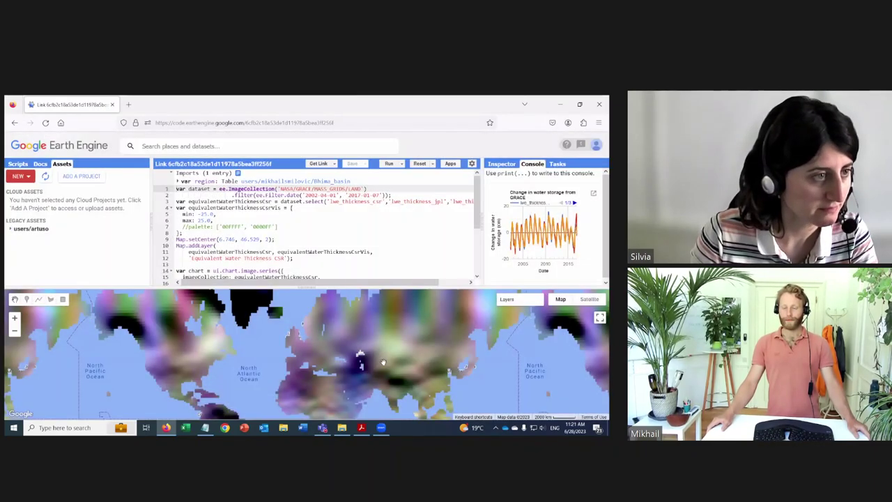
left_click(76, 229)
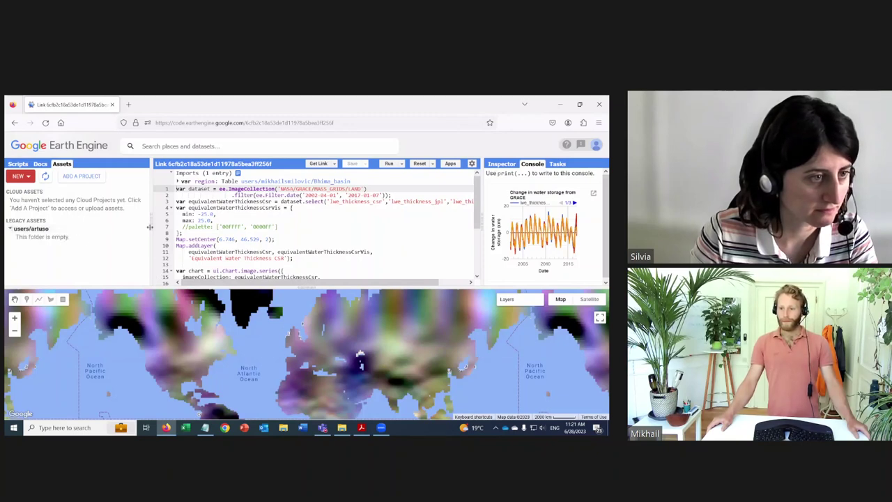
left_click(21, 175)
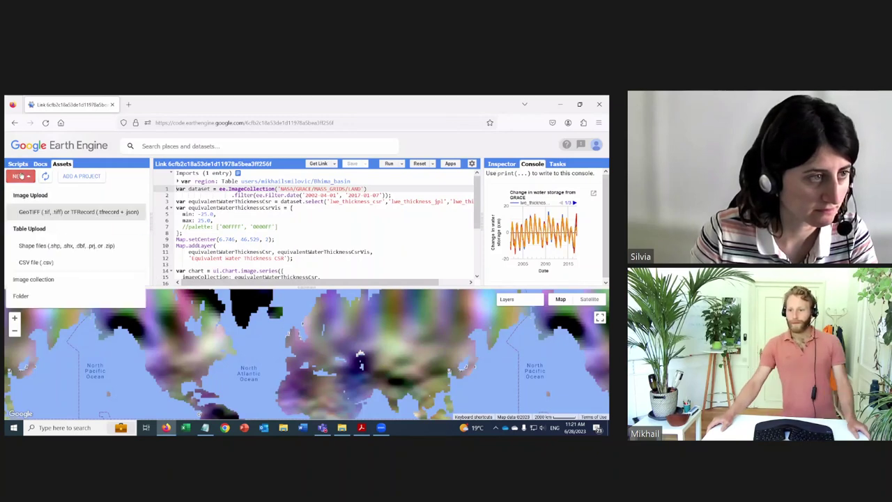
- Start a shapefile upload and browse to Documents > ArcGIS > Projects > MyProject
left_click(52, 249)
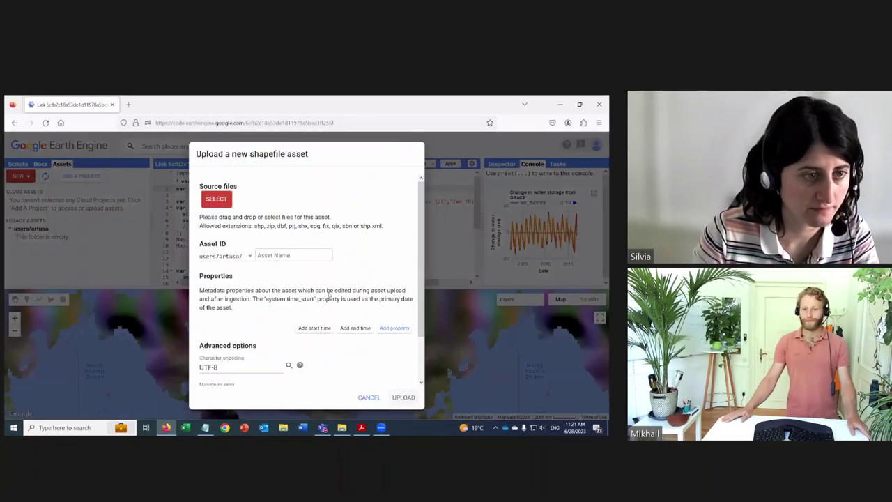
left_click(218, 200)
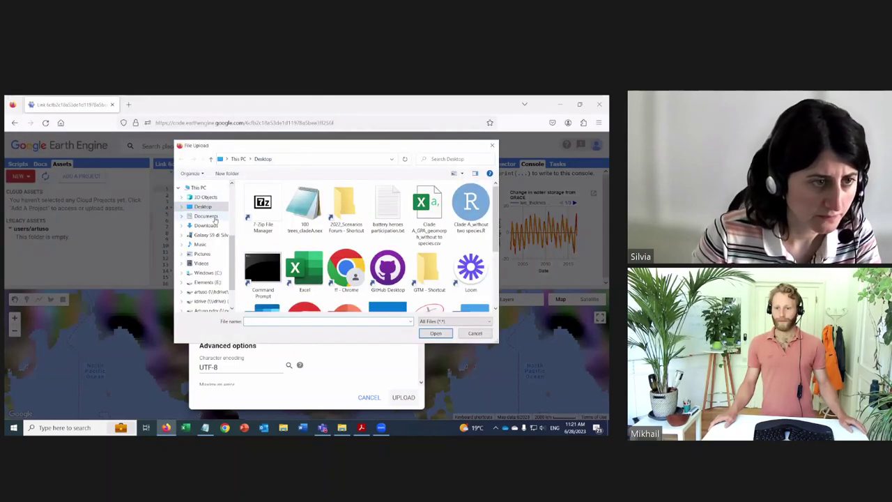
left_click(217, 217)
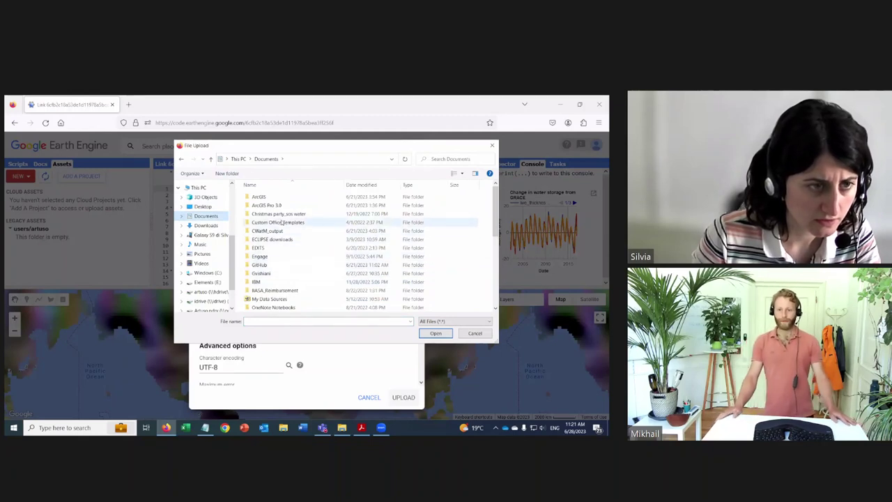
left_click(271, 198)
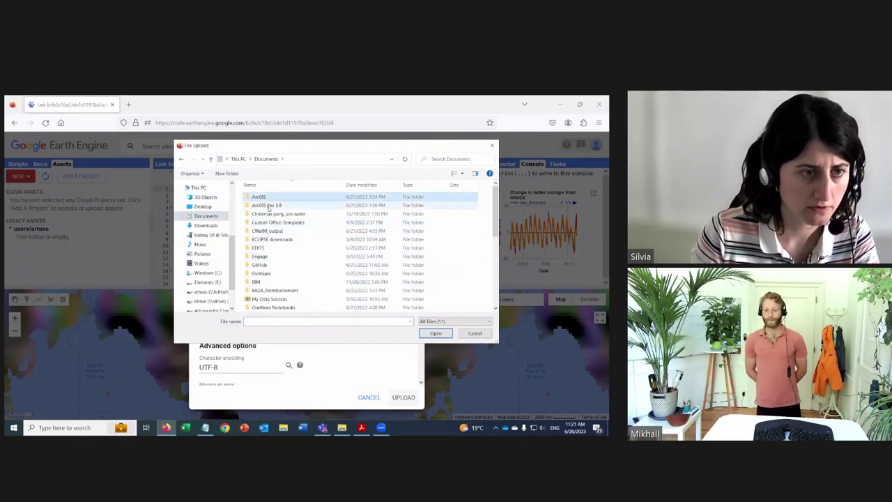
double_click(266, 197)
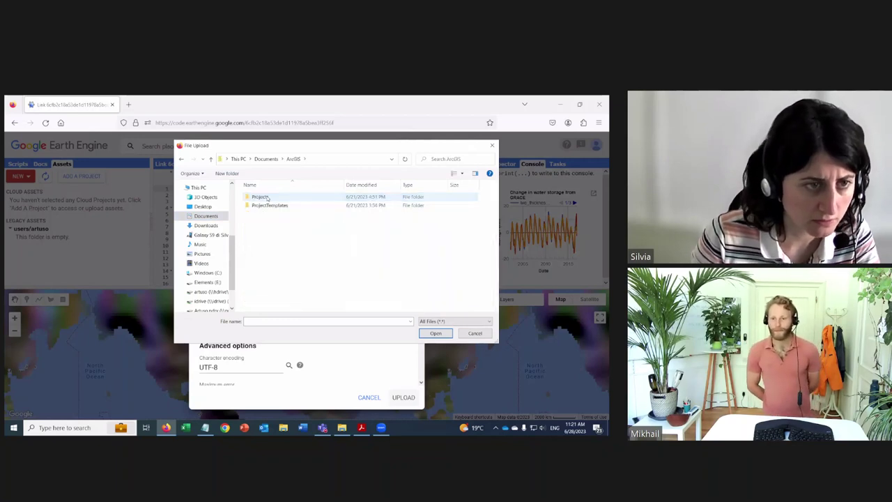
double_click(268, 197)
double_click(262, 197)
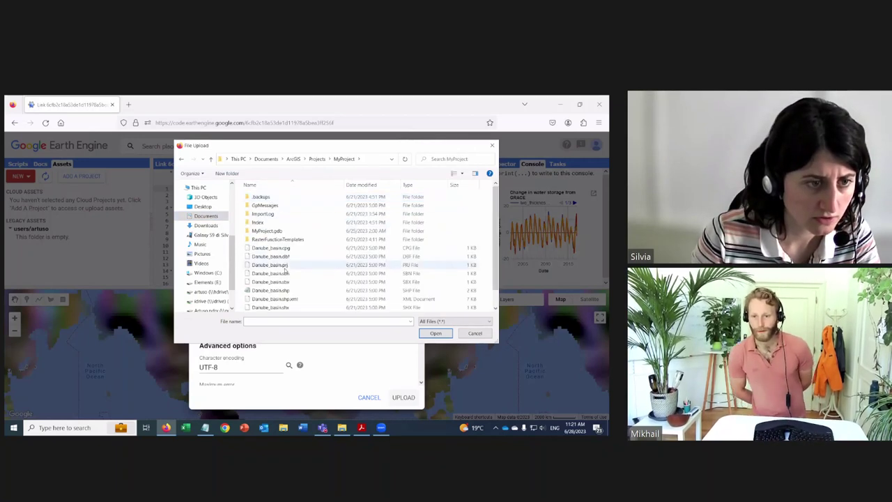
scroll(300, 271, "down", 1)
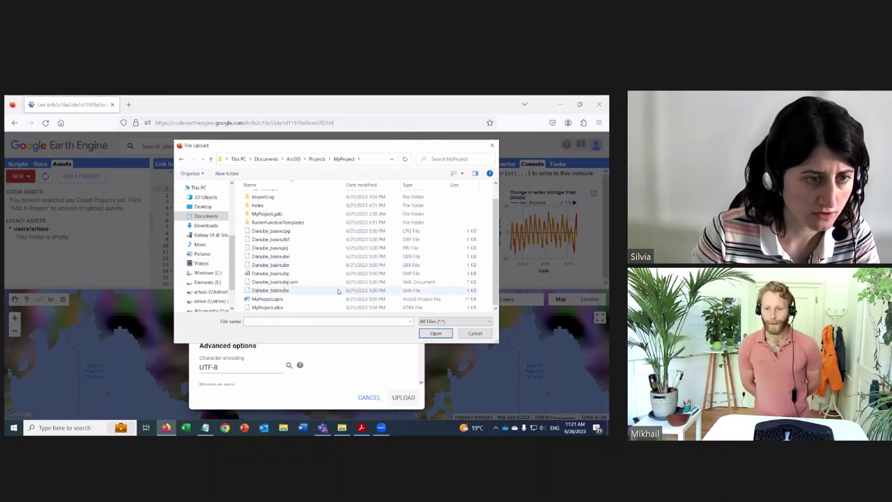
- Choose Danube_basin .shp, .prj, .dbf and .shx as the upload files
left_click(302, 274)
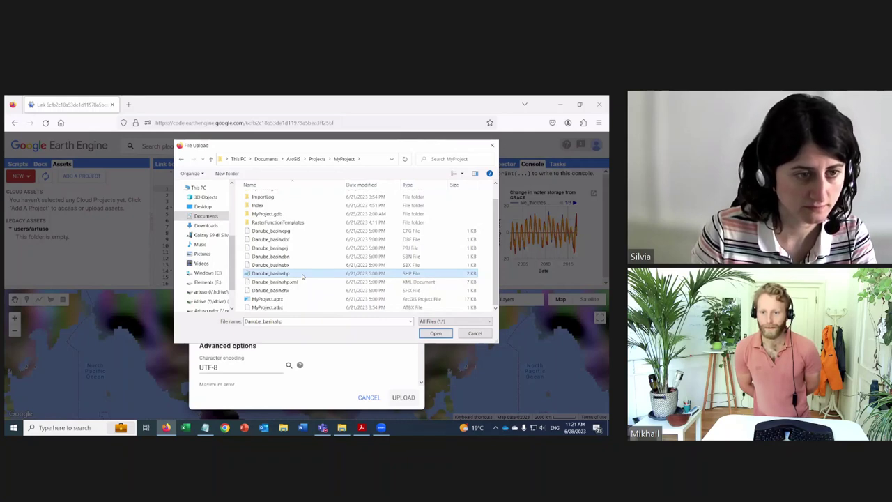
left_click(301, 248, "ctrl")
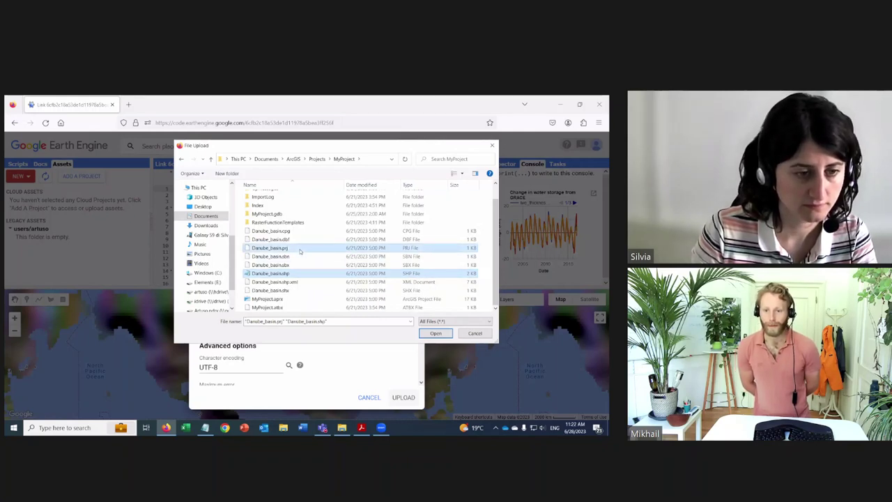
left_click(298, 240, "ctrl")
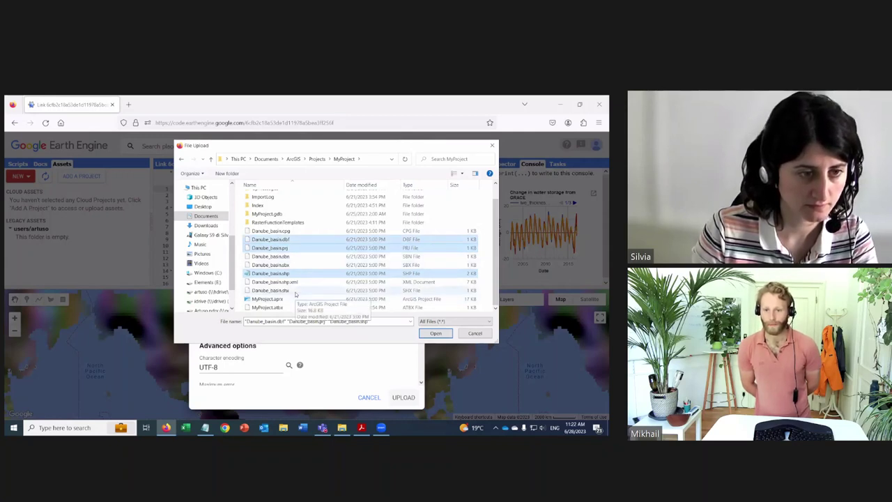
left_click(295, 291, "ctrl")
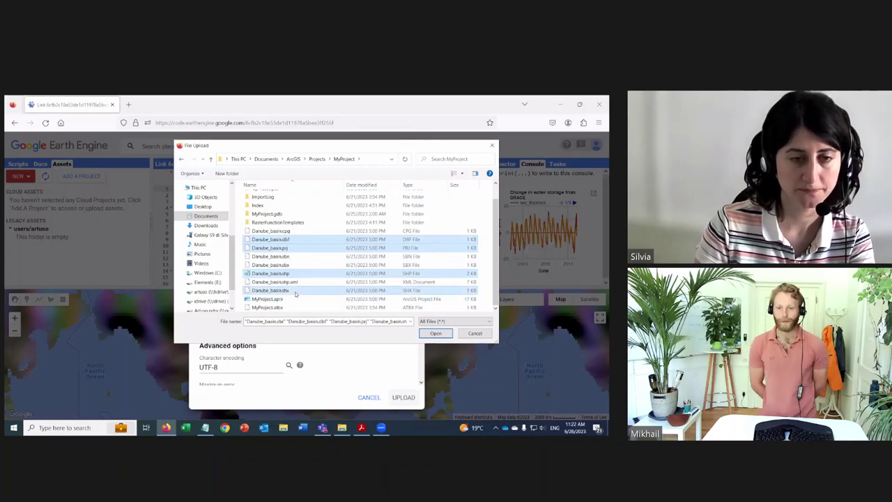
left_click(435, 333)
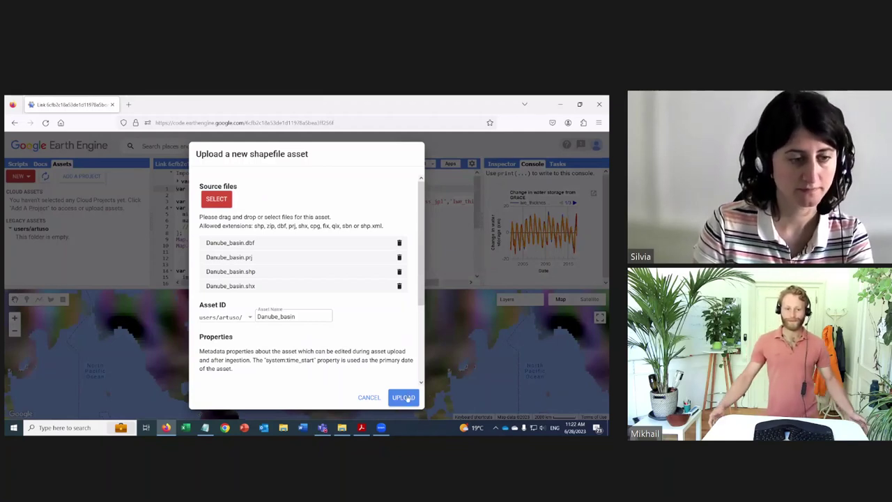
- Submit the Danube_basin upload and check its Ingest table task status in Tasks
left_click(404, 397)
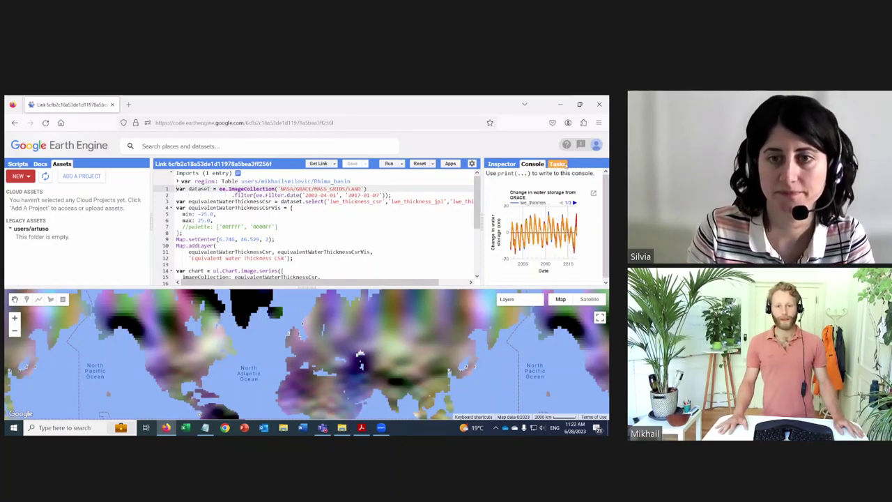
left_click(560, 164)
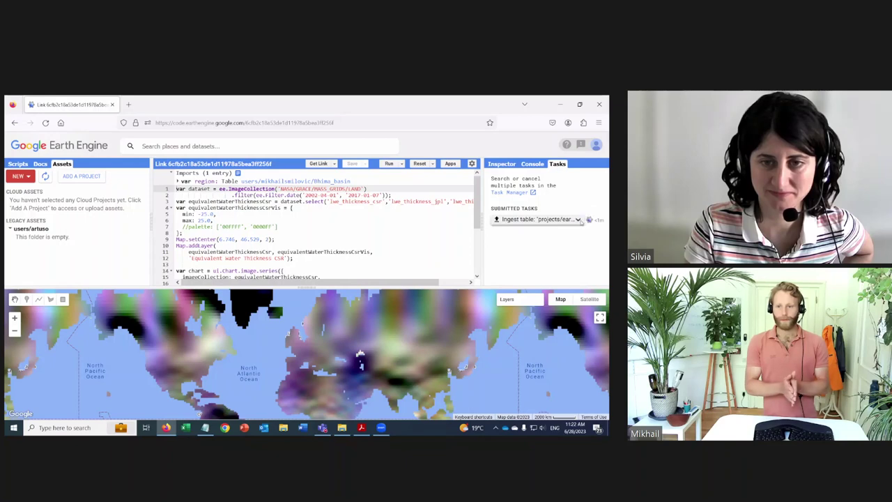
left_click(578, 220)
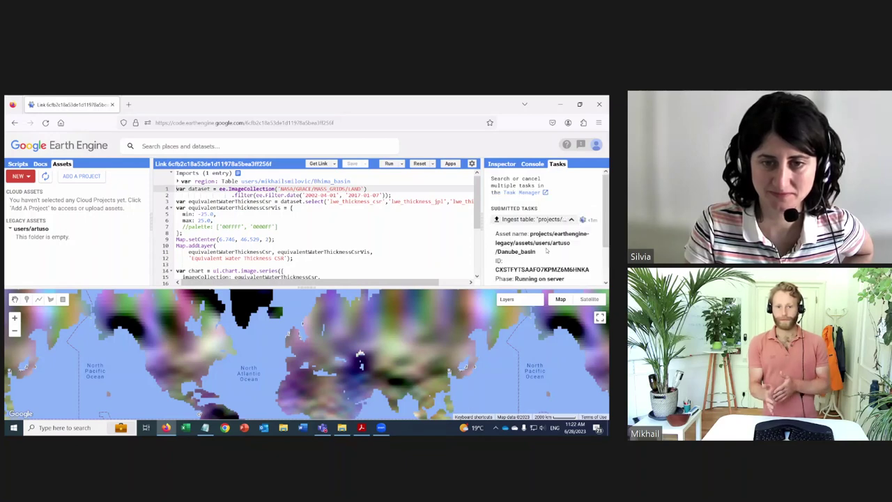
scroll(547, 251, "down", 2)
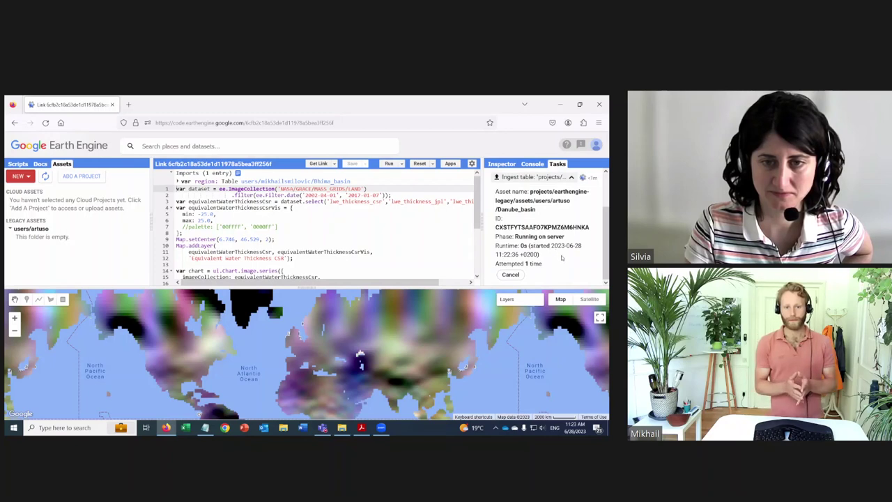
scroll(563, 253, "up", 2)
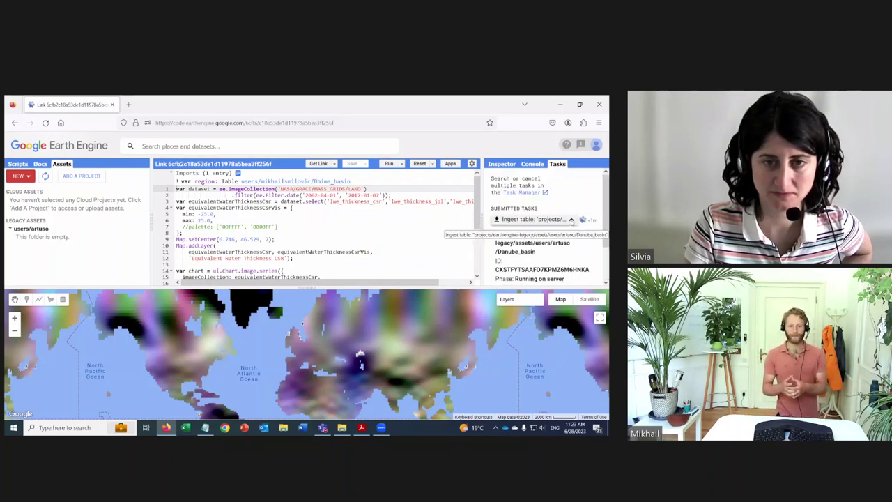
left_click(571, 220)
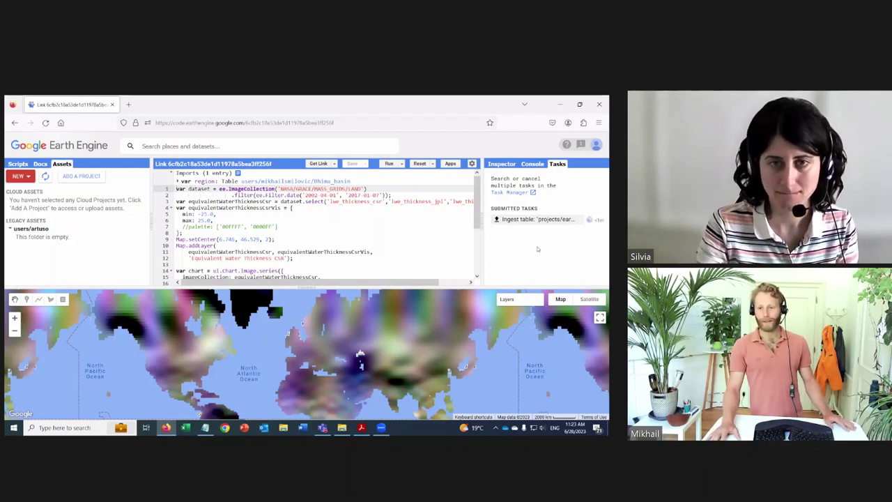
- Verify the Danube_basin ingest completed and view the uploaded table's asset details
left_click(43, 165)
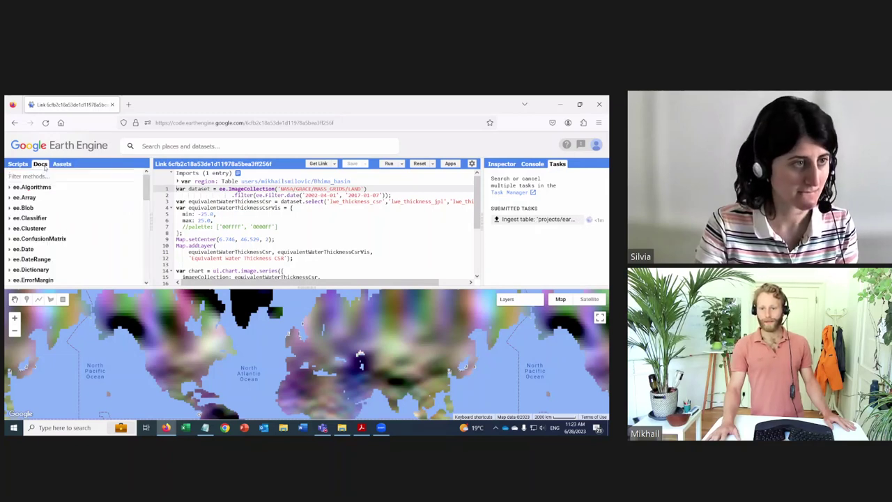
left_click(66, 165)
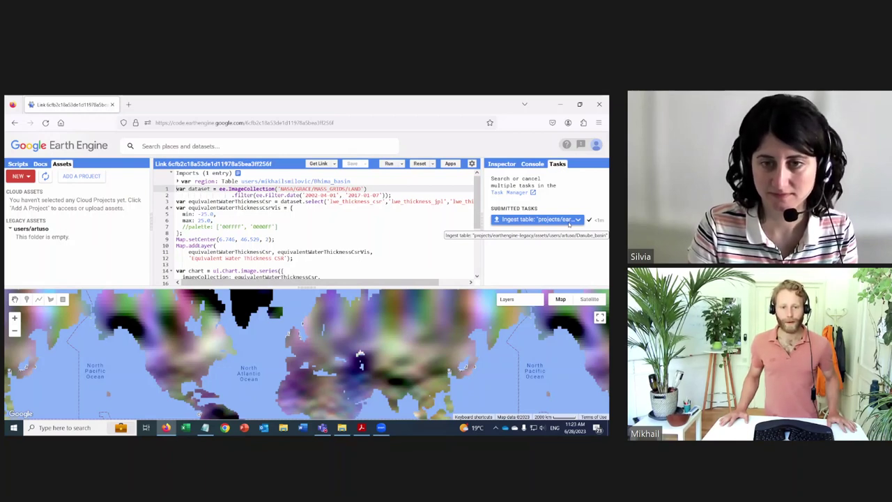
left_click(577, 221)
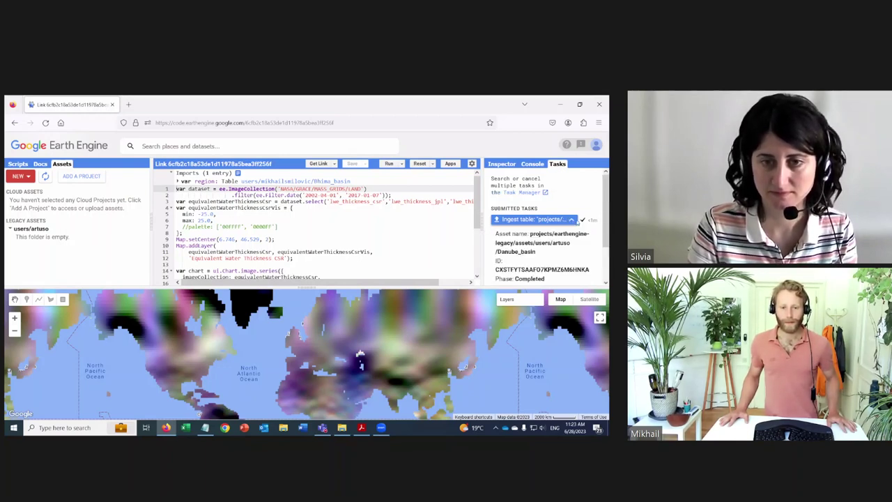
scroll(596, 245, "down", 2)
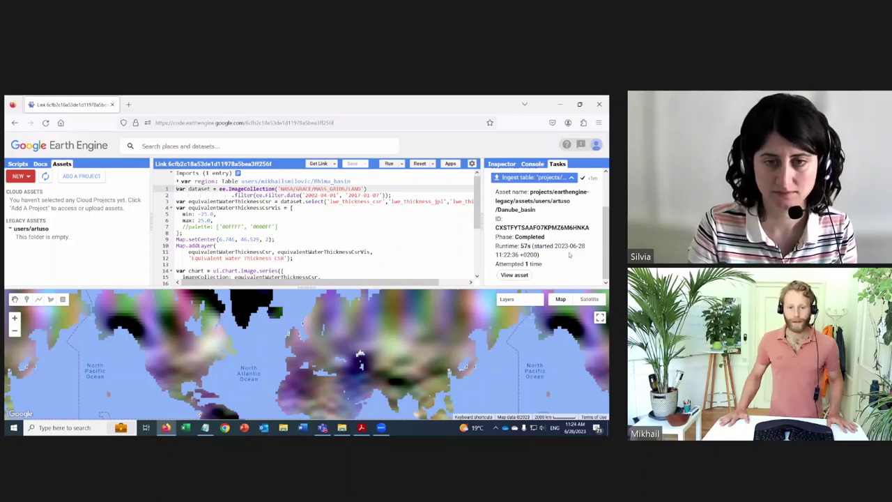
left_click(515, 275)
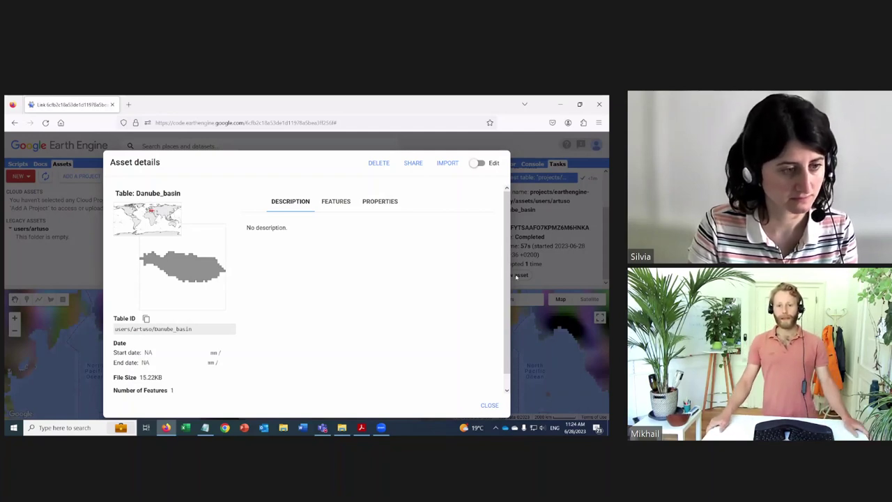
- Import the Danube_basin table into the script as a 'table' import
left_click(449, 163)
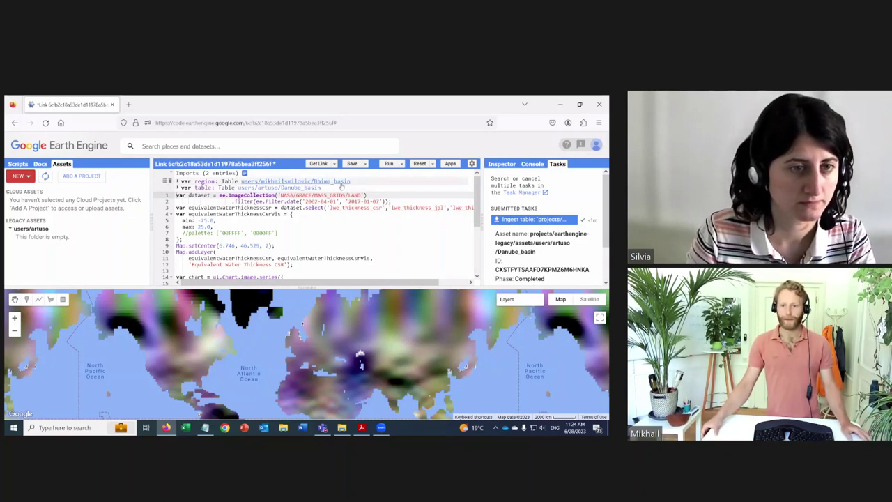
- Delete the old Bhima_basin 'region' import from the script
left_click(231, 181)
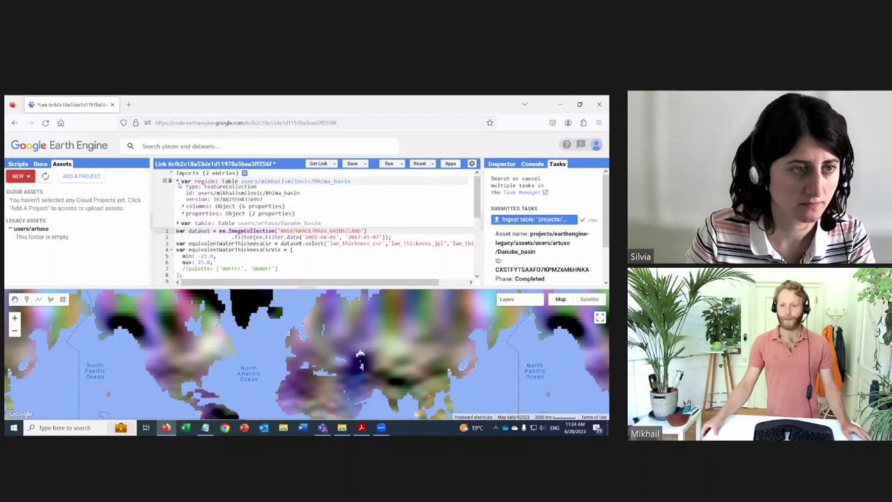
left_click(178, 182)
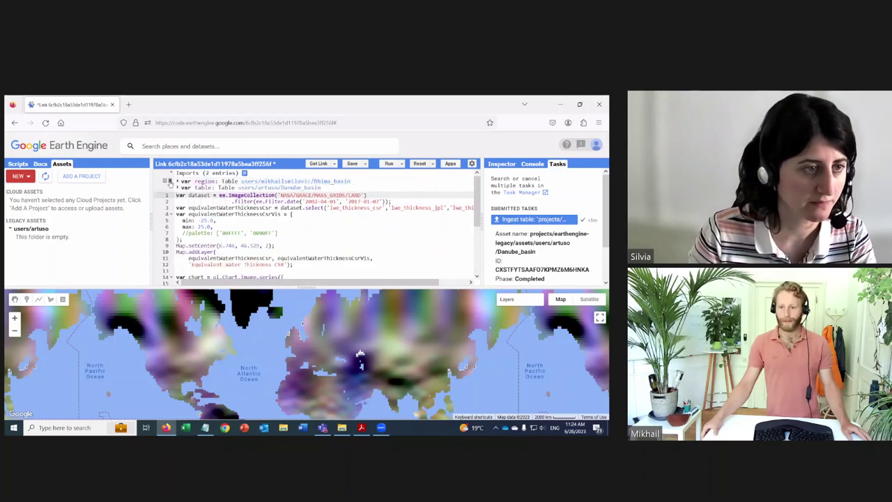
left_click(169, 181)
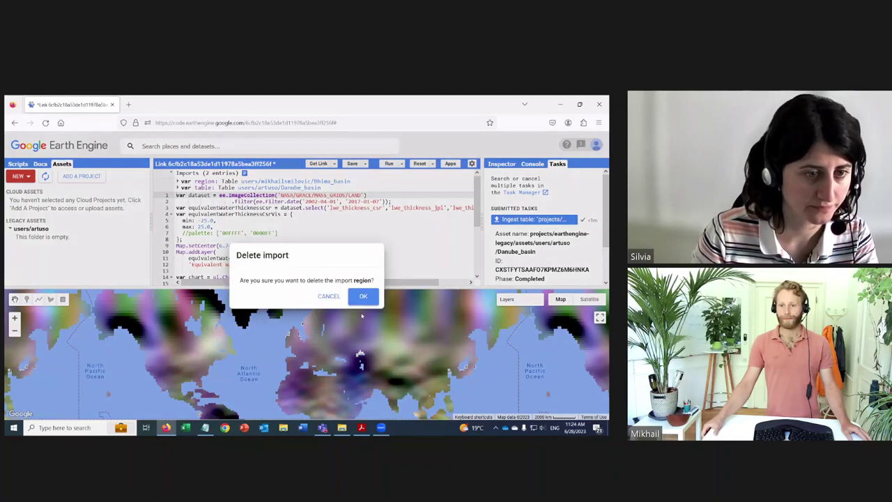
left_click(363, 298)
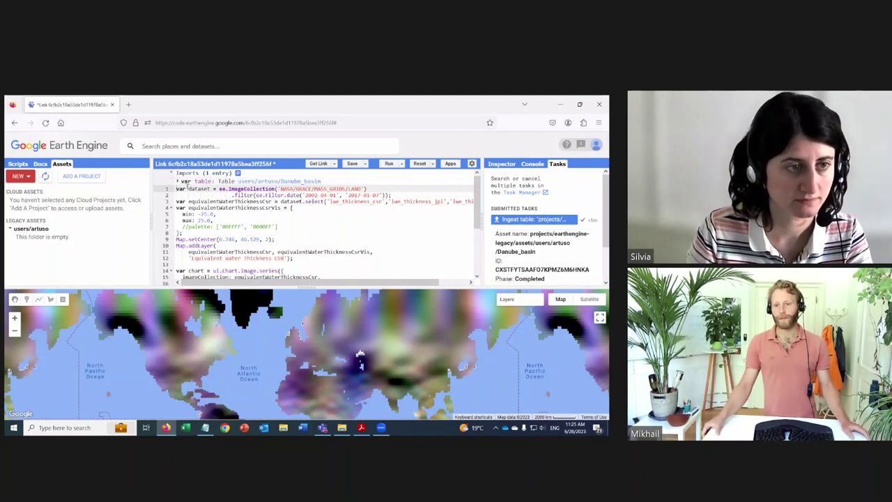
- Rename the 'table' import to region
left_click(202, 180)
type("region")
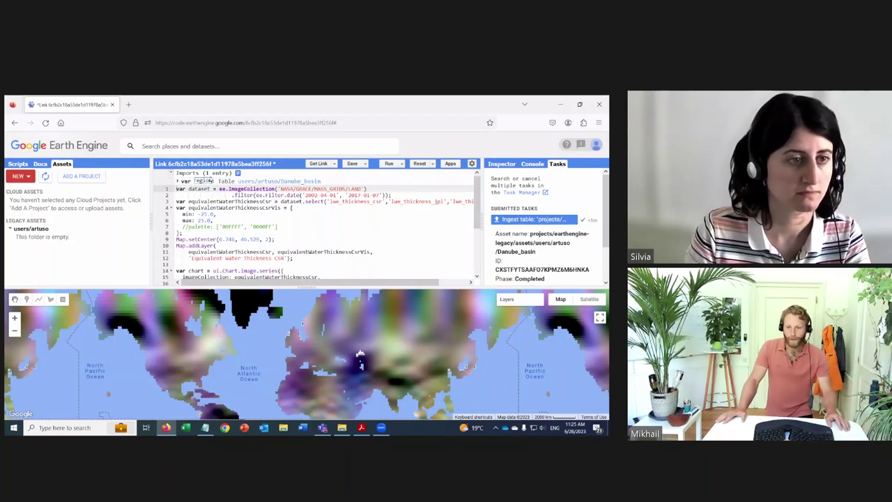
left_click(295, 175)
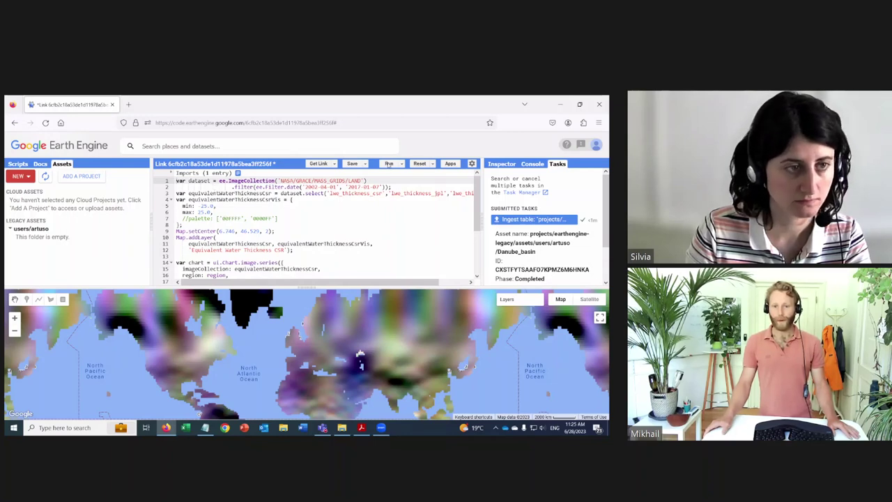
- Run the script and widen the Console to show the Danube water-storage chart
left_click(389, 164)
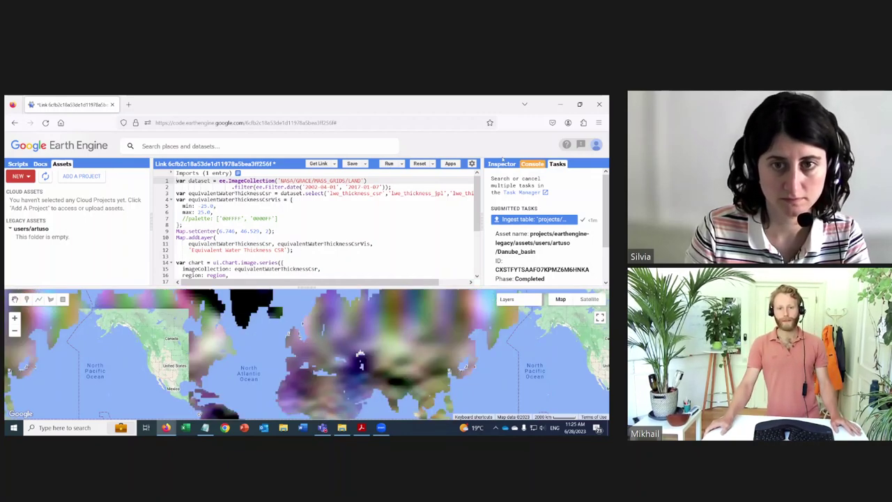
left_click(532, 164)
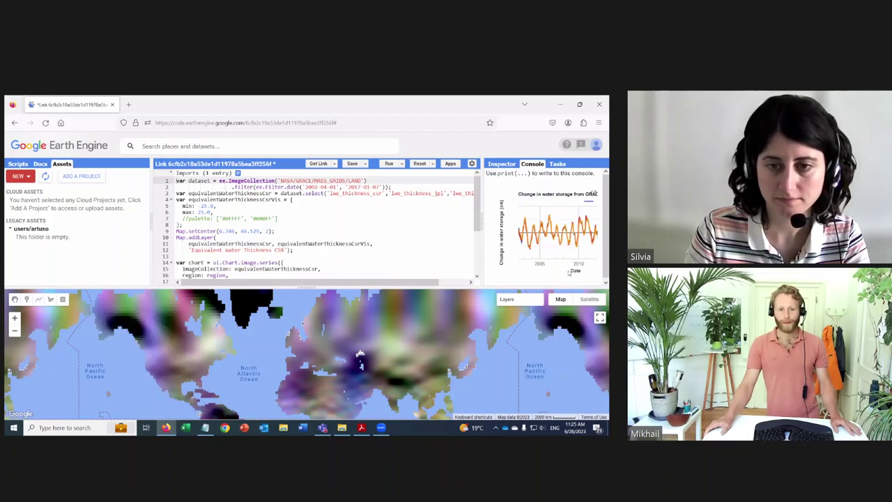
left_click_drag(481, 219, 434, 226)
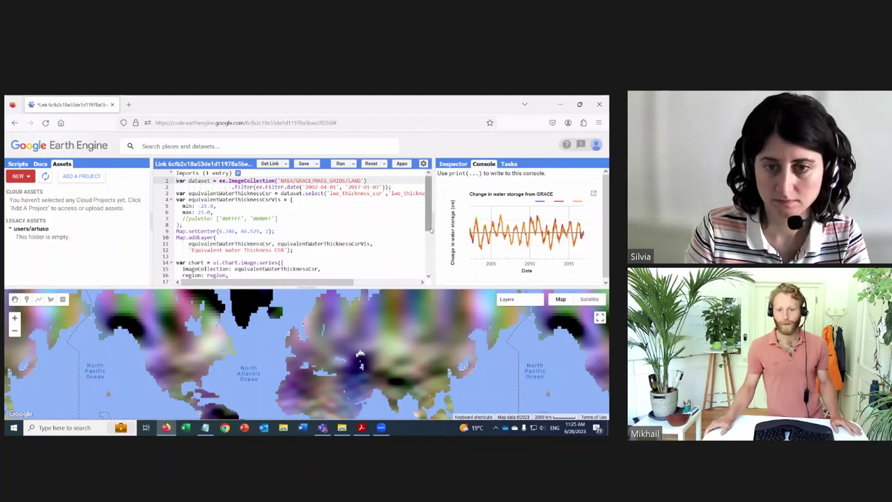
mouse_move(432, 225)
left_mouse_down()
mouse_move(403, 224)
mouse_move(422, 224)
left_mouse_up()
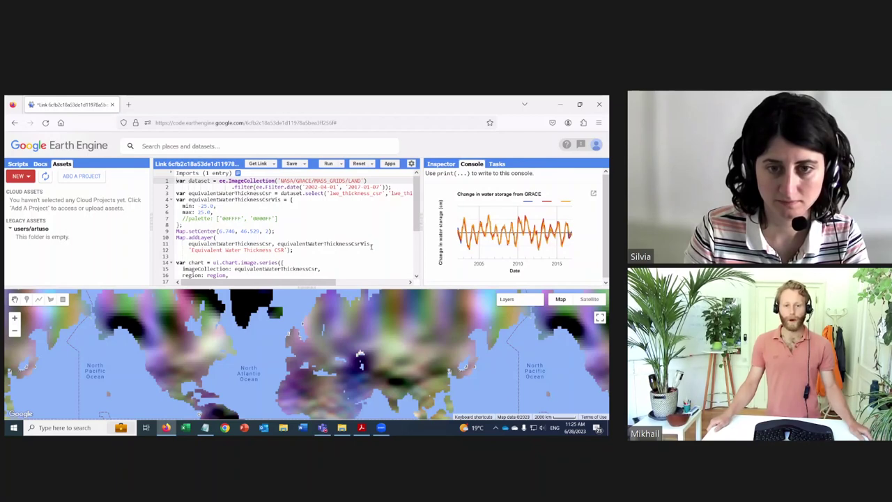
- Pop the chart out to its own tab and download it as ee-chart.svg and ee-chart.csv
left_click(593, 194)
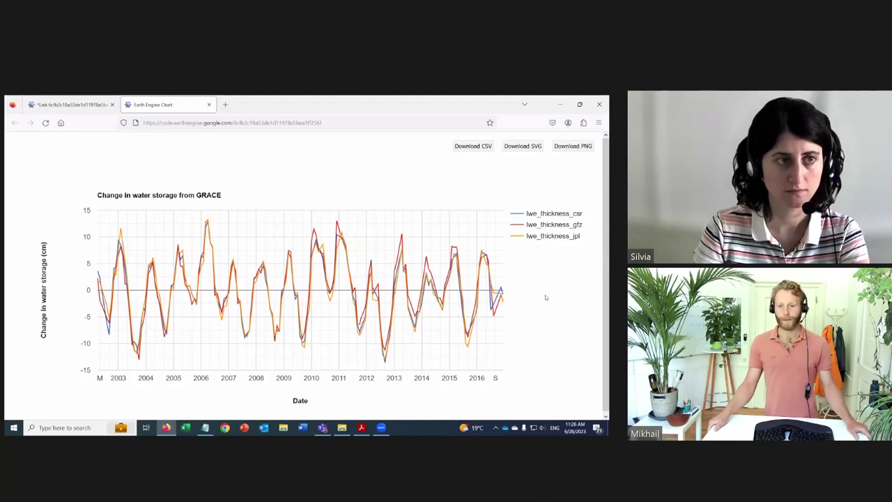
left_click(533, 147)
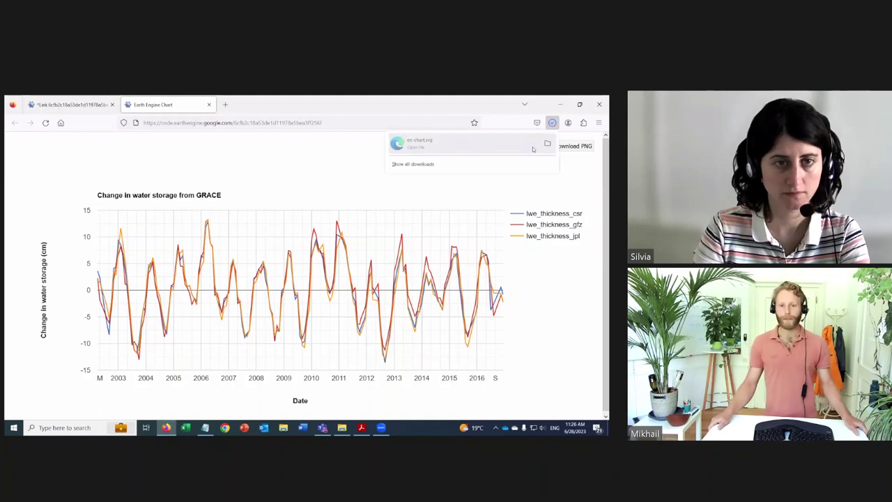
left_click(529, 188)
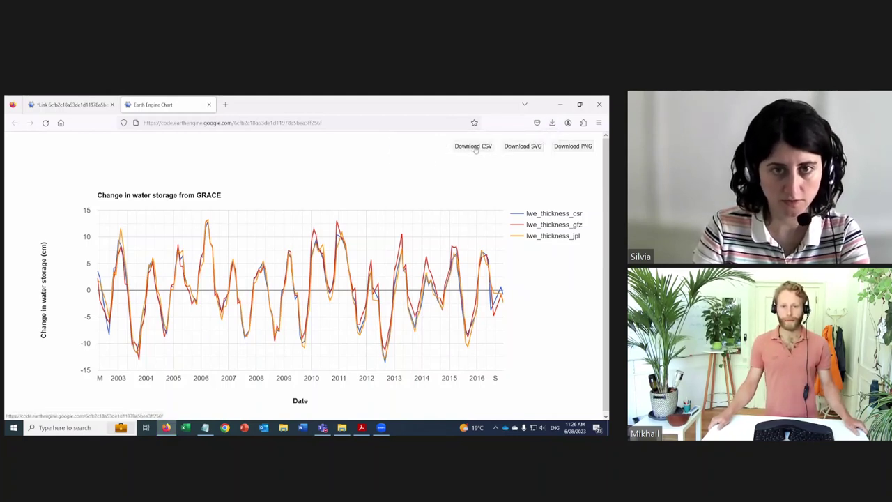
left_click(475, 147)
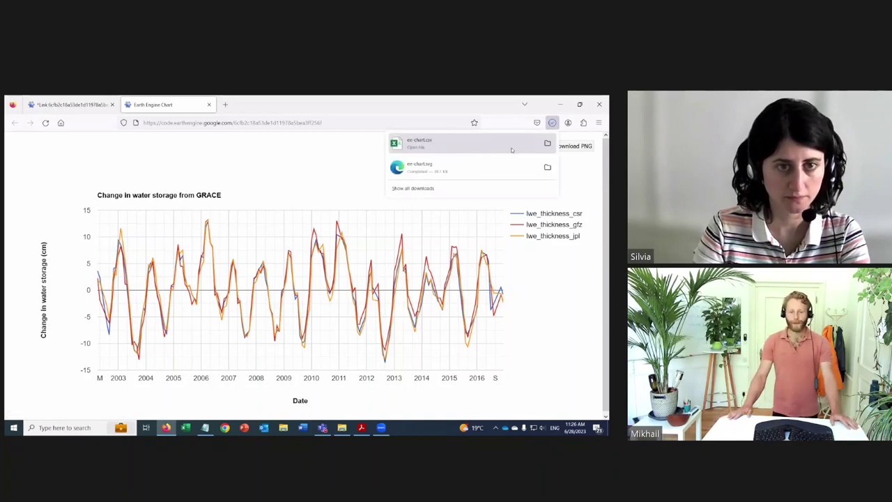
- Open the downloaded ee-chart.csv from its Downloads folder in Excel
left_click(548, 143)
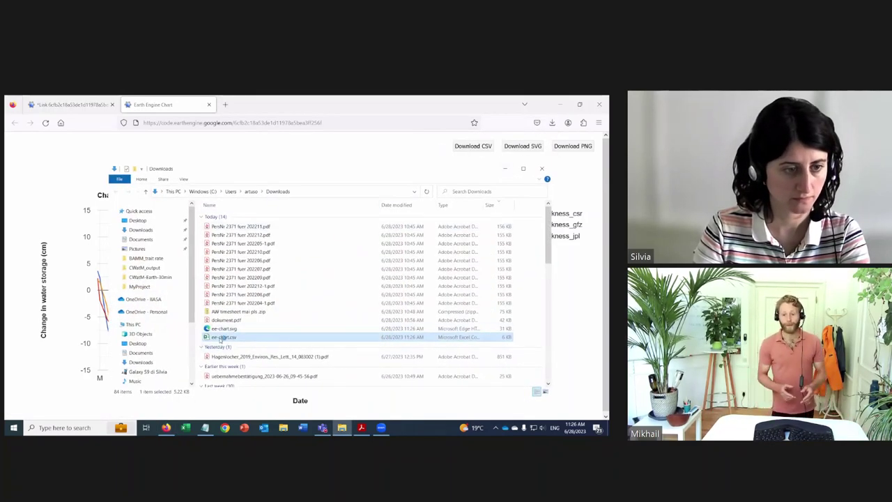
double_click(223, 337)
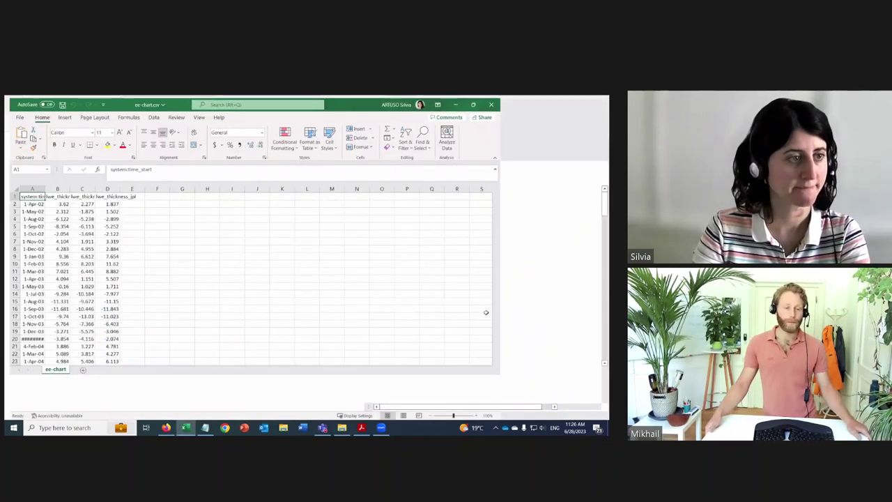
- Fit column A so the dates show, then review the lwe_thickness headers in B1–D1
double_click(39, 186)
left_click_drag(30, 187, 54, 186)
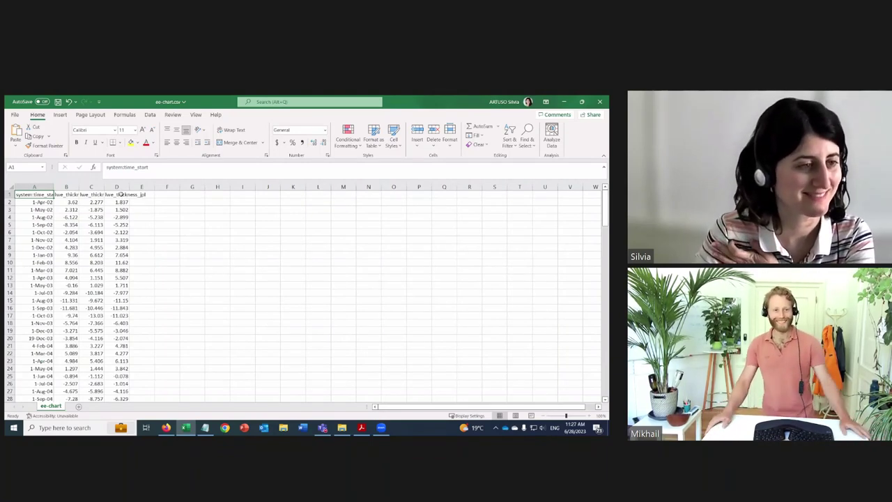
left_click_drag(120, 194, 66, 193)
left_click(66, 194)
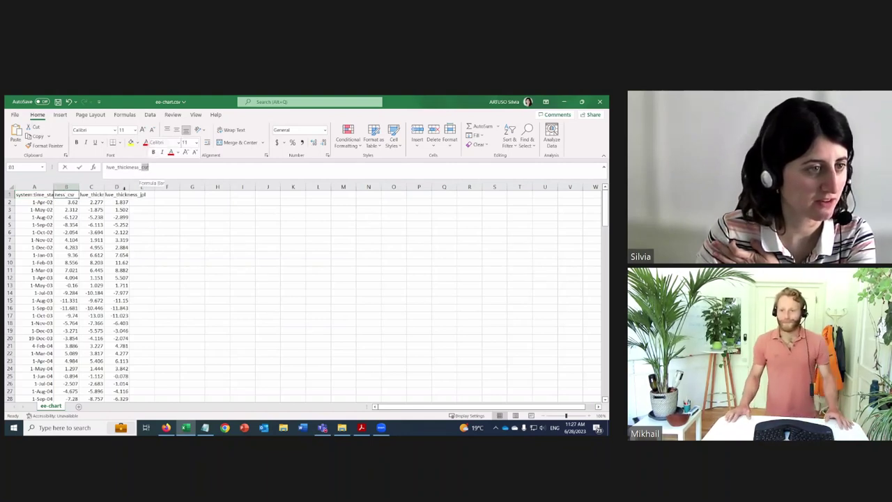
key("Right")
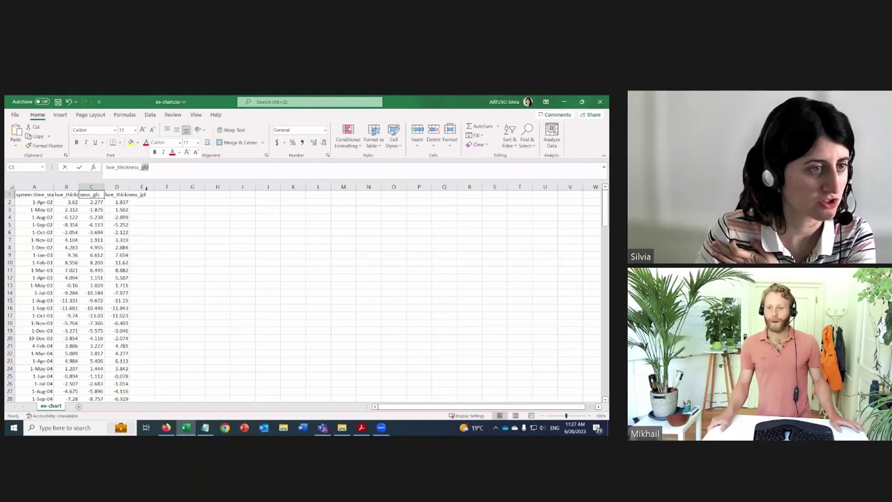
left_click(143, 223)
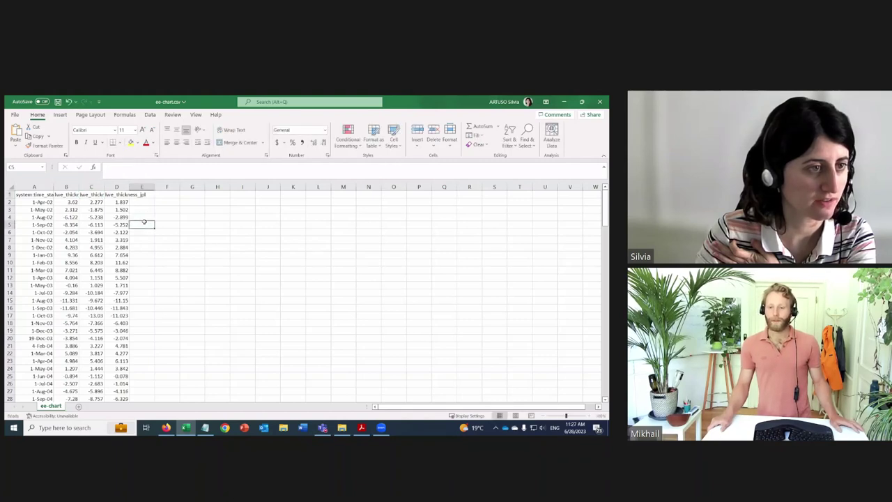
- Return to the Earth Engine script and select the NASA/GRACE/MASS_GRIDS/LAND ID in line 1
left_click(564, 102)
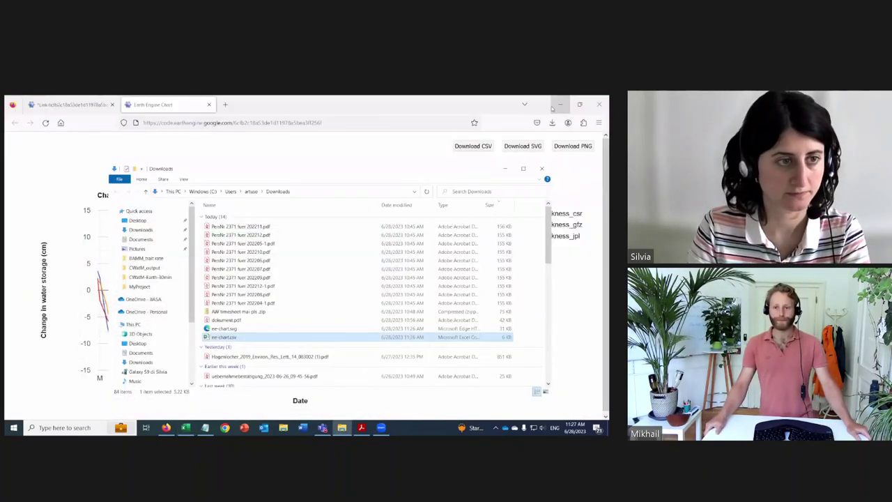
left_click(77, 104)
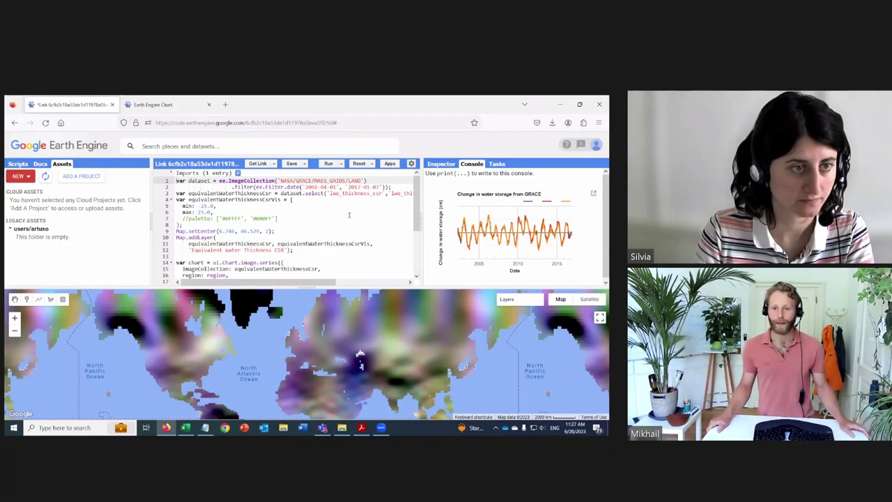
left_click_drag(363, 181, 276, 181)
key("ctrl+c")
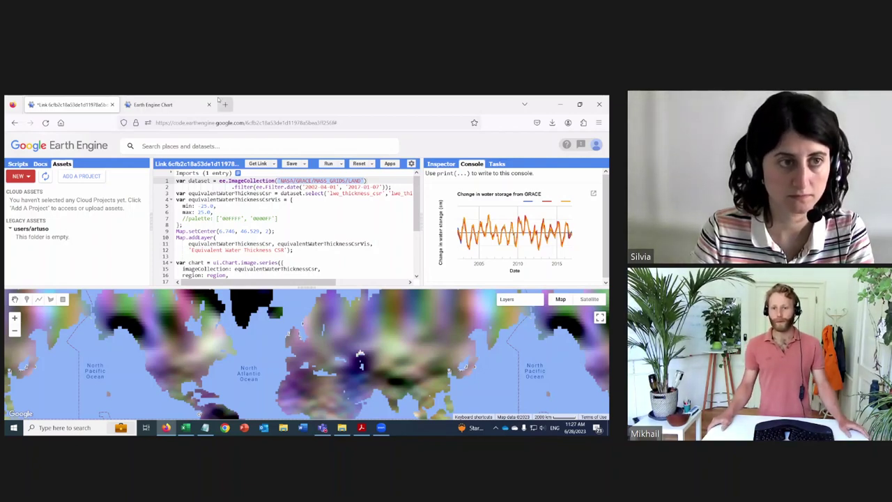
- Search the web for the pasted ID NASA/GRACE/MASS_GRIDS/LAND in a new tab
key("ctrl+t")
key("ctrl+v")
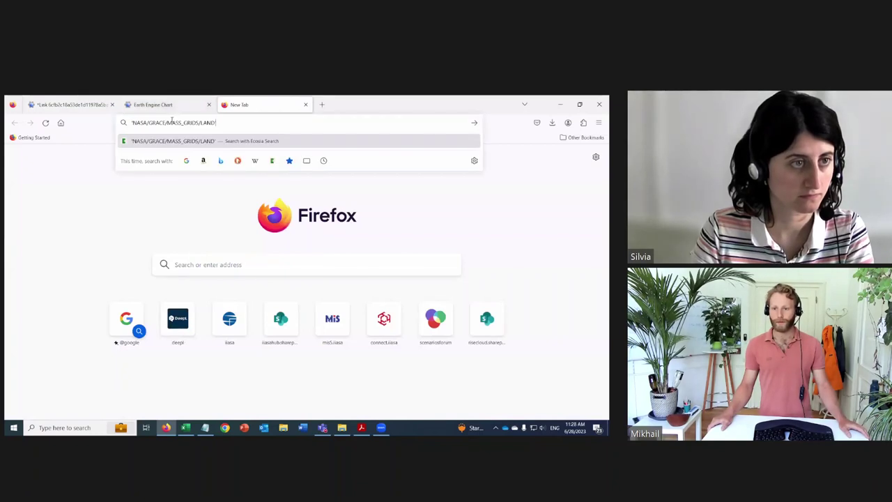
key("Return")
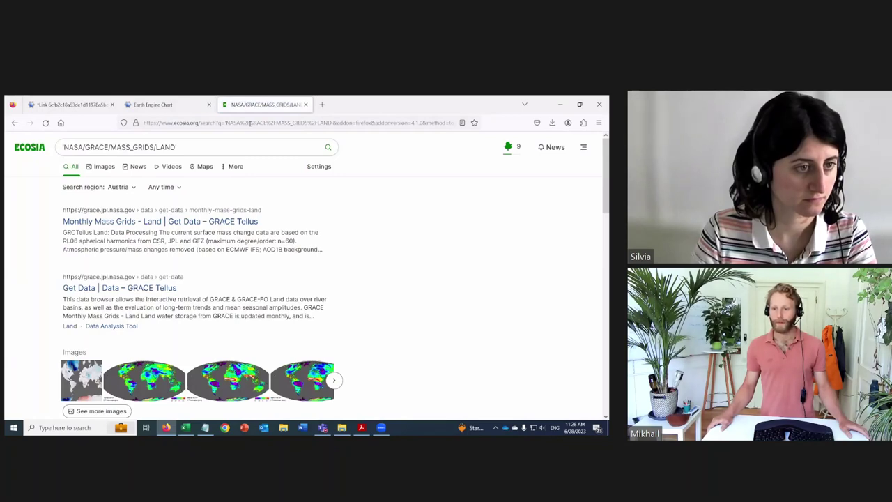
- Skim the GRACE Tellus Monthly Mass Grids - Land page, then rerun the search for more results
left_click(193, 224)
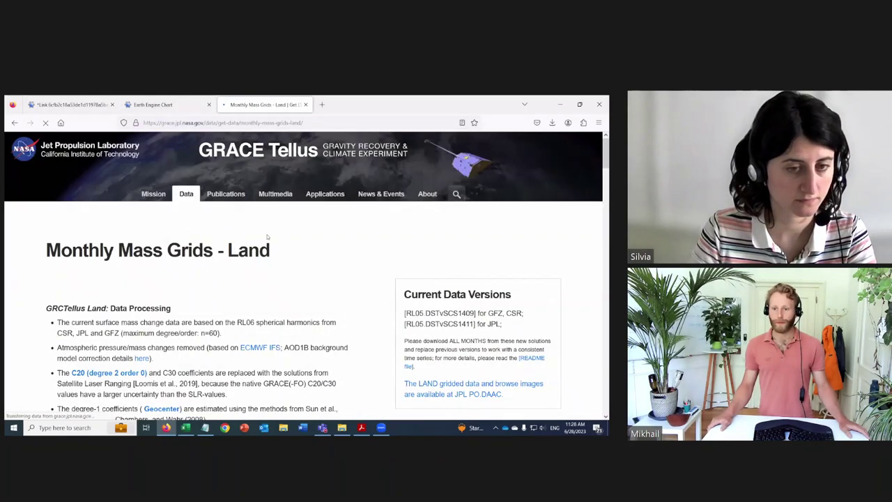
scroll(302, 238, "down", 2)
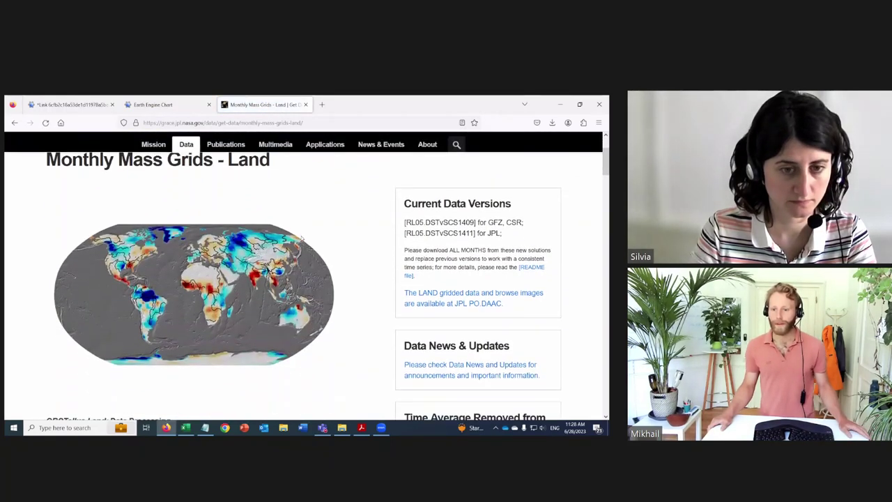
scroll(302, 238, "up", 1)
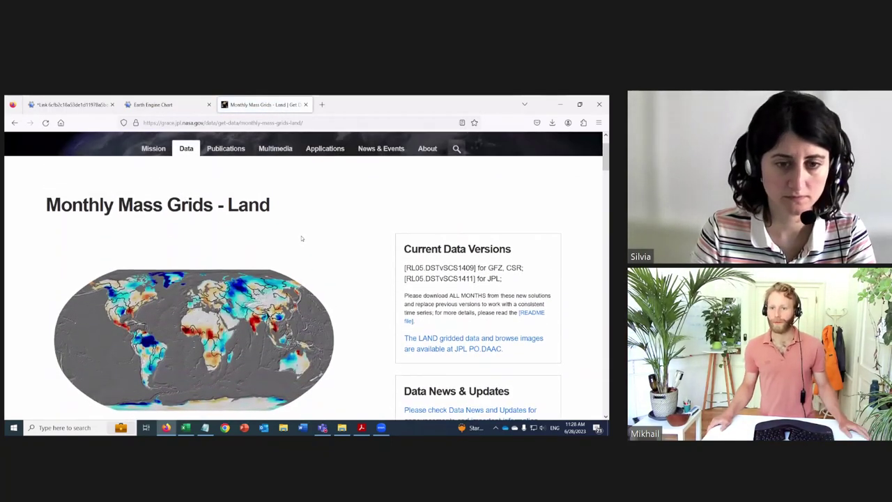
scroll(302, 239, "down", 1)
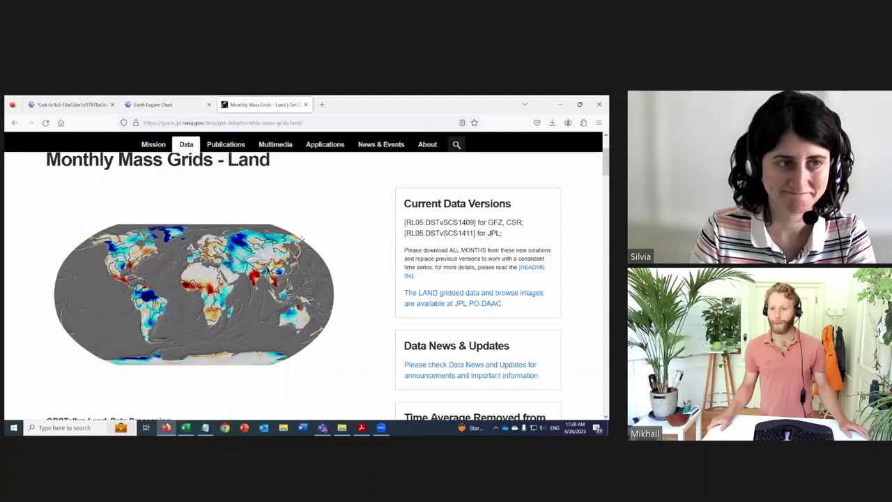
key("ctrl+l")
type("NASA/GRACE/MASS_GRIDS/LAND")
key("Return")
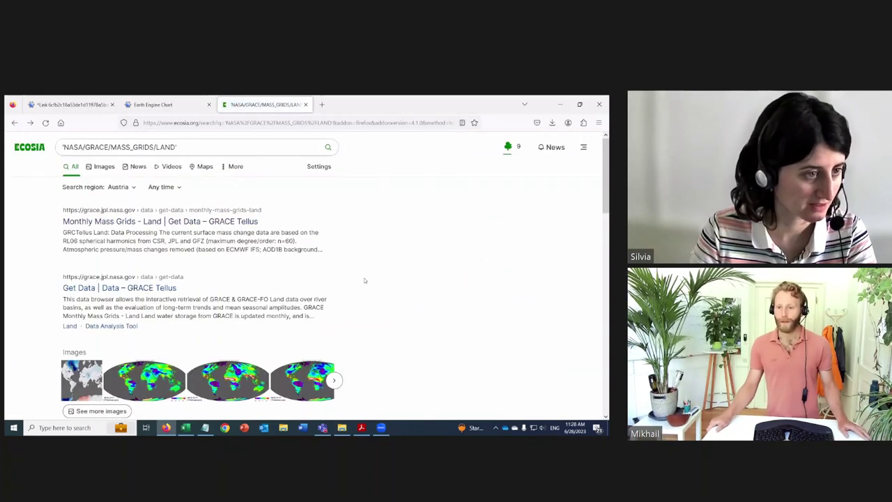
scroll(364, 280, "down", 2)
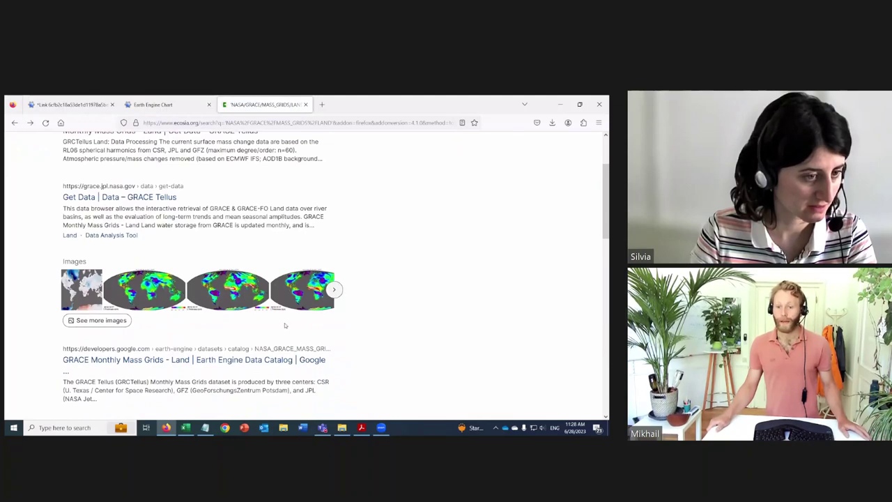
- Open the Earth Engine Data Catalog GRACE entry, accept cookies, dismiss the profile pop-up
left_click(264, 360)
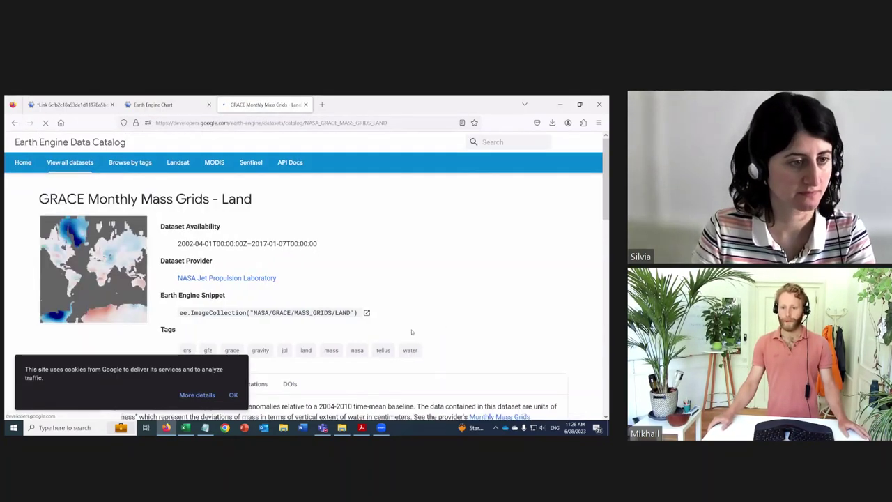
left_click(233, 396)
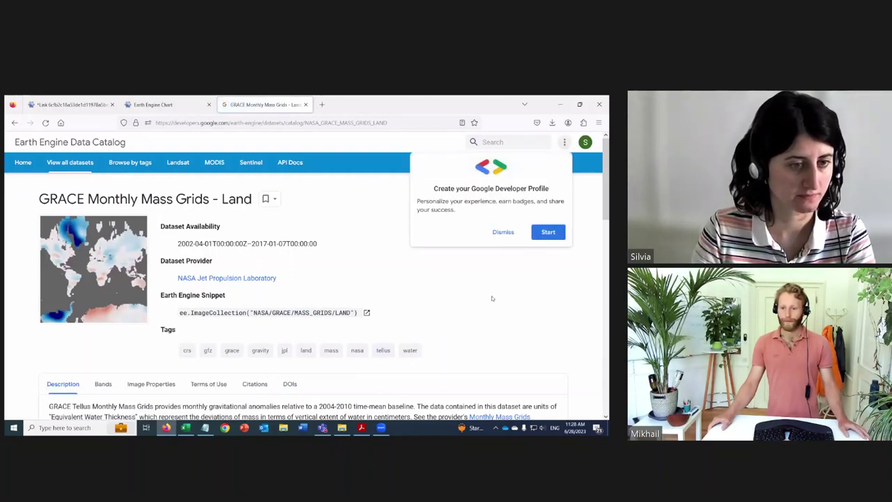
left_click(504, 232)
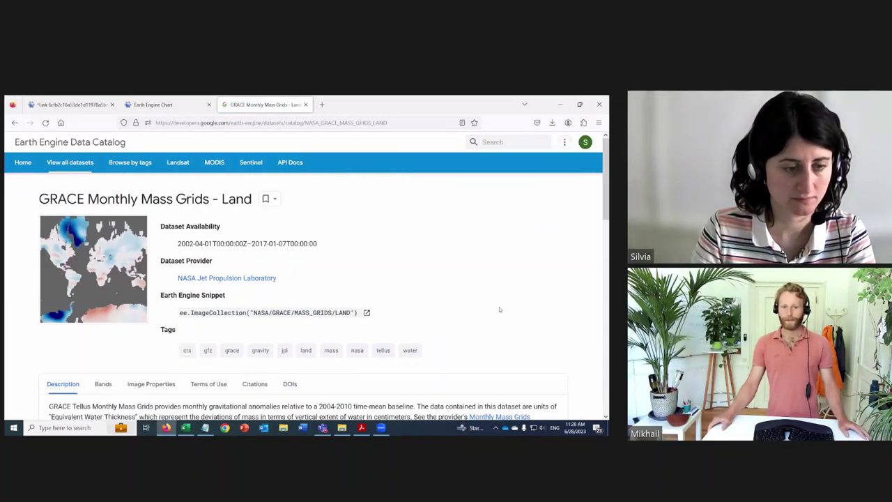
scroll(499, 309, "down", 4)
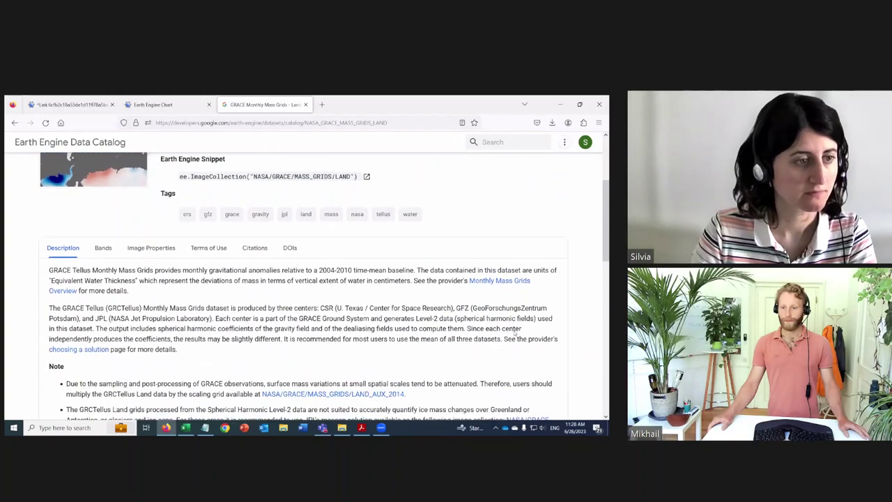